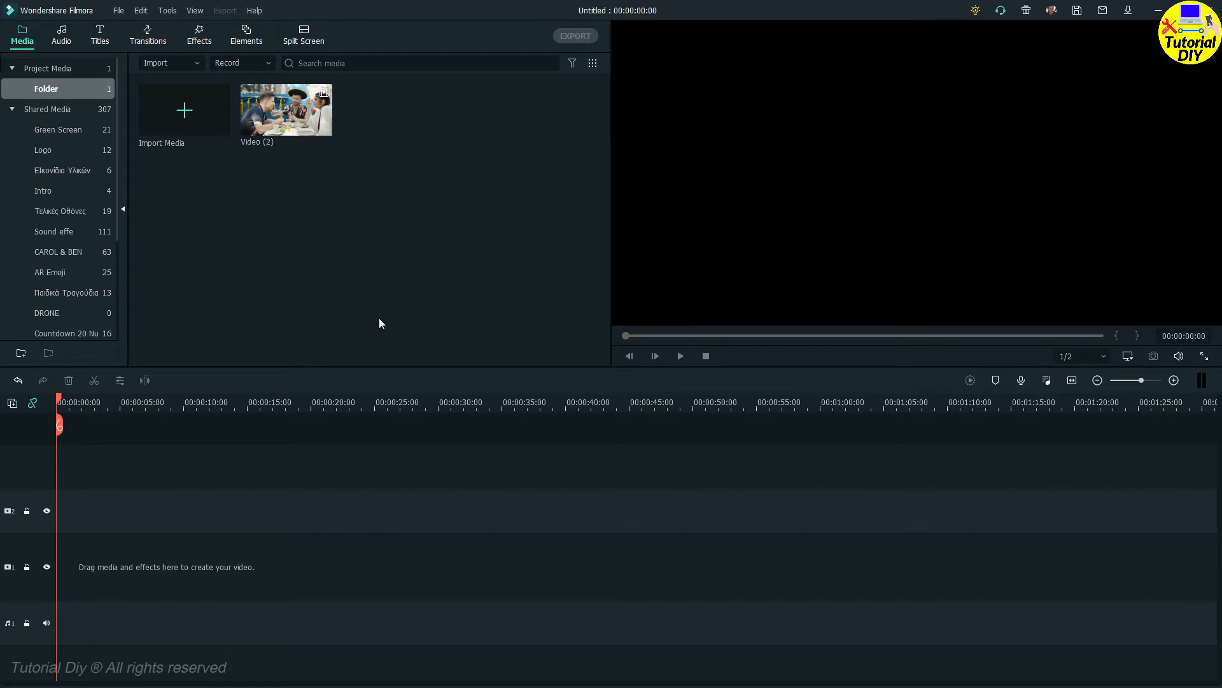
Step: Place the Video (2) clip at the start of video track 1 and split it at 00:00:17:11
mouse_move(288, 119)
drag(241, 333, 55, 609)
click(408, 589)
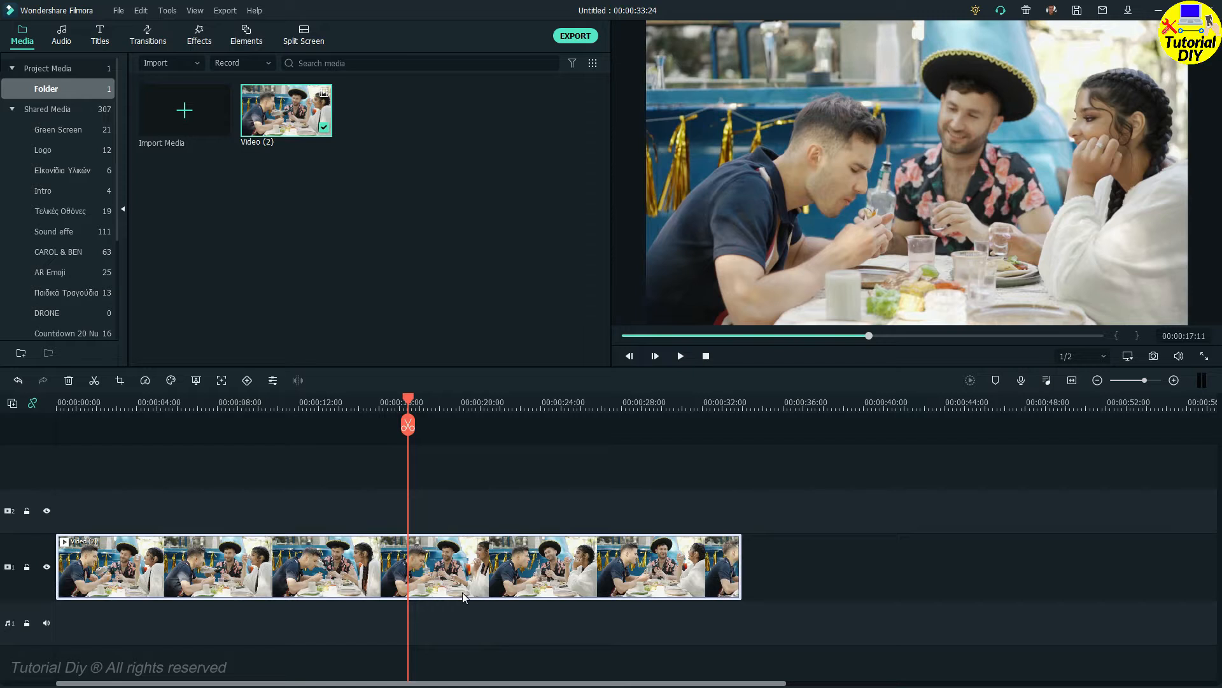
click(409, 425)
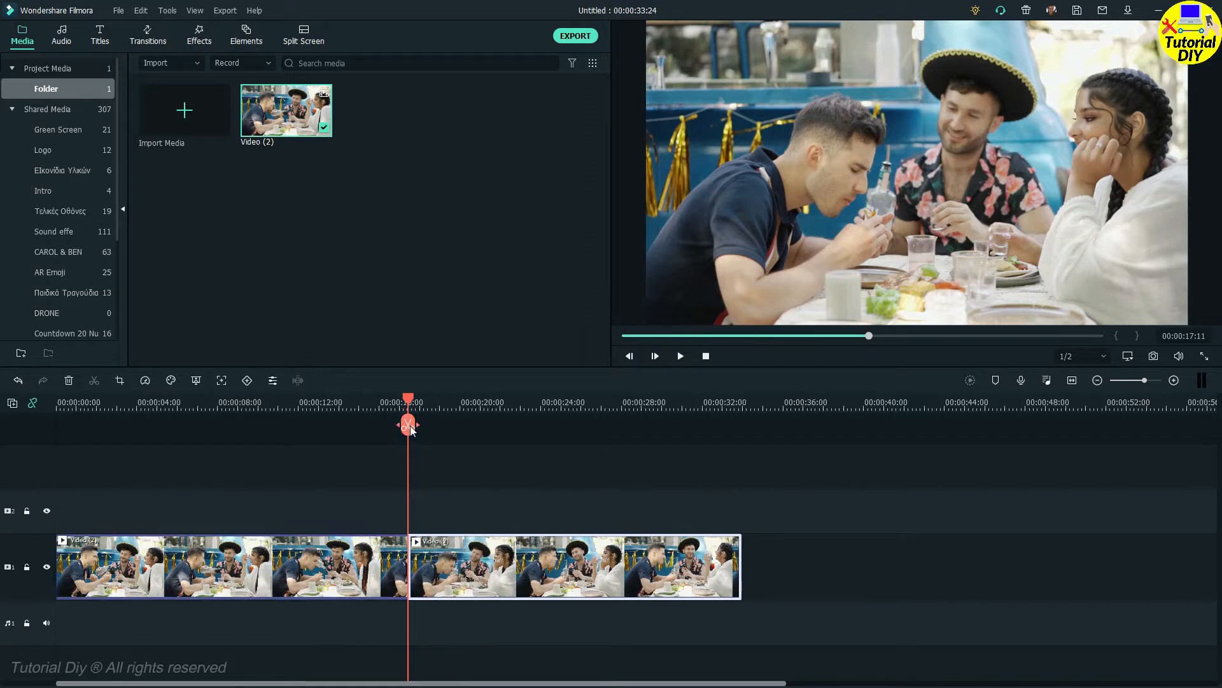
Step: Copy the second part of the clip onto video track 2 at 00:00:17:11, locking track 1 during the paste and unlocking it again
right_click(433, 584)
click(350, 146)
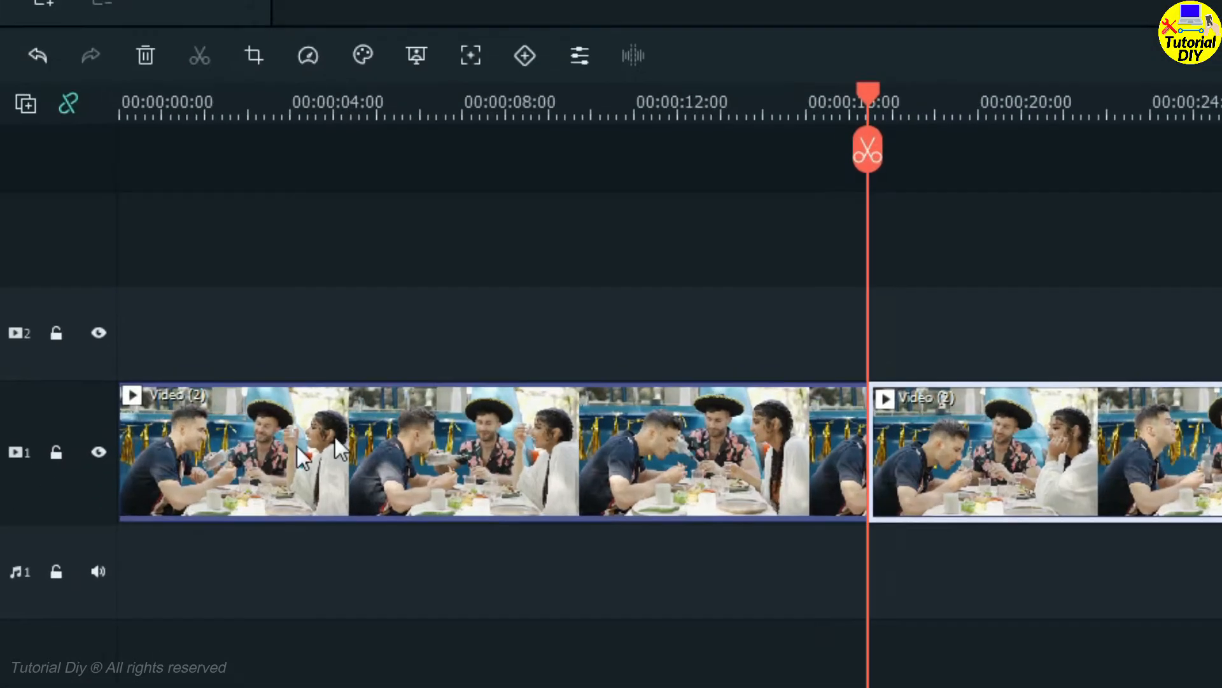
click(53, 447)
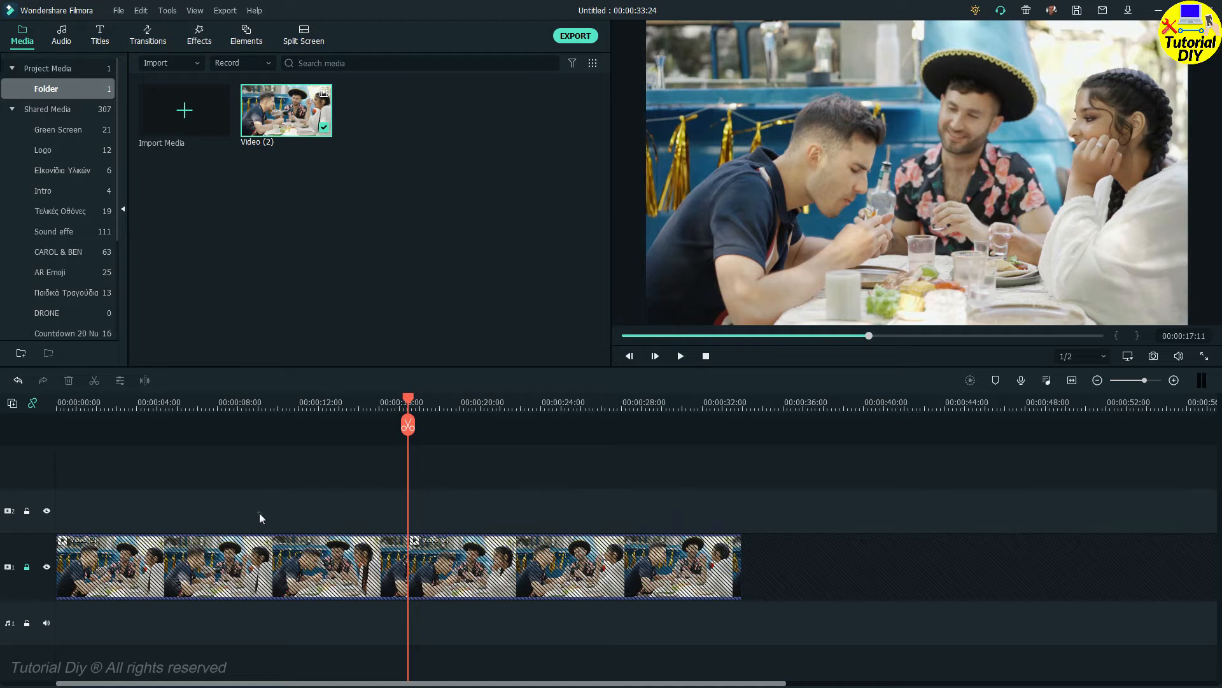
click(38, 524)
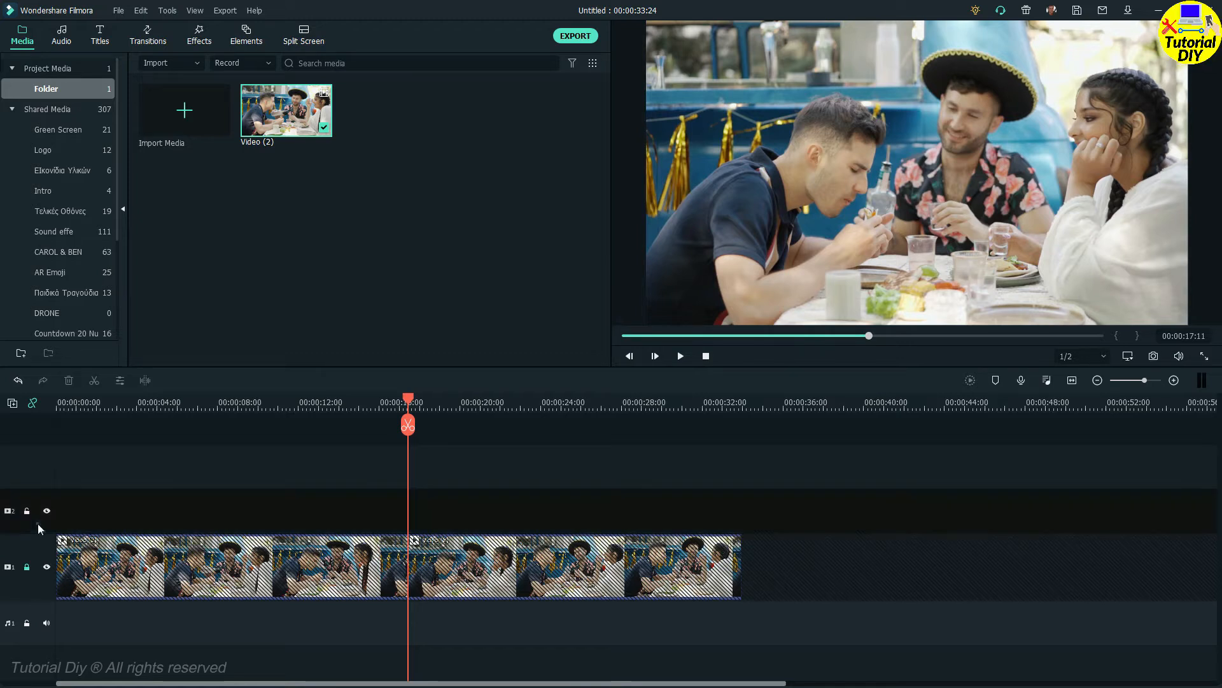
right_click(433, 510)
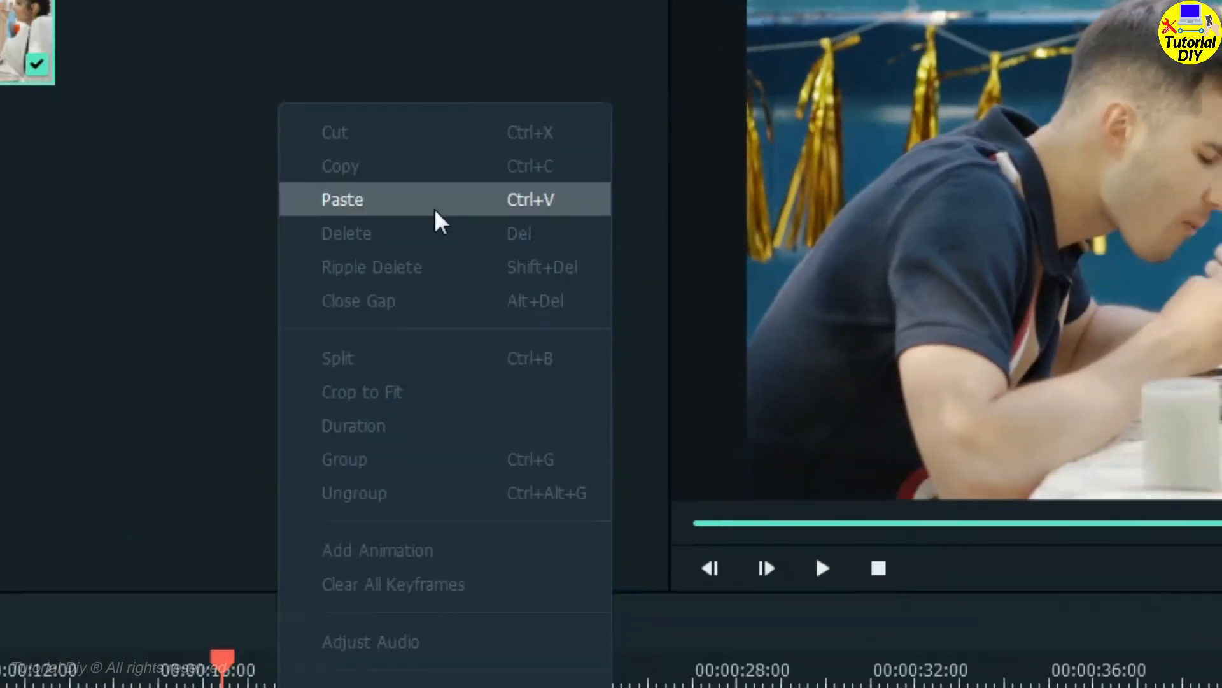
click(434, 208)
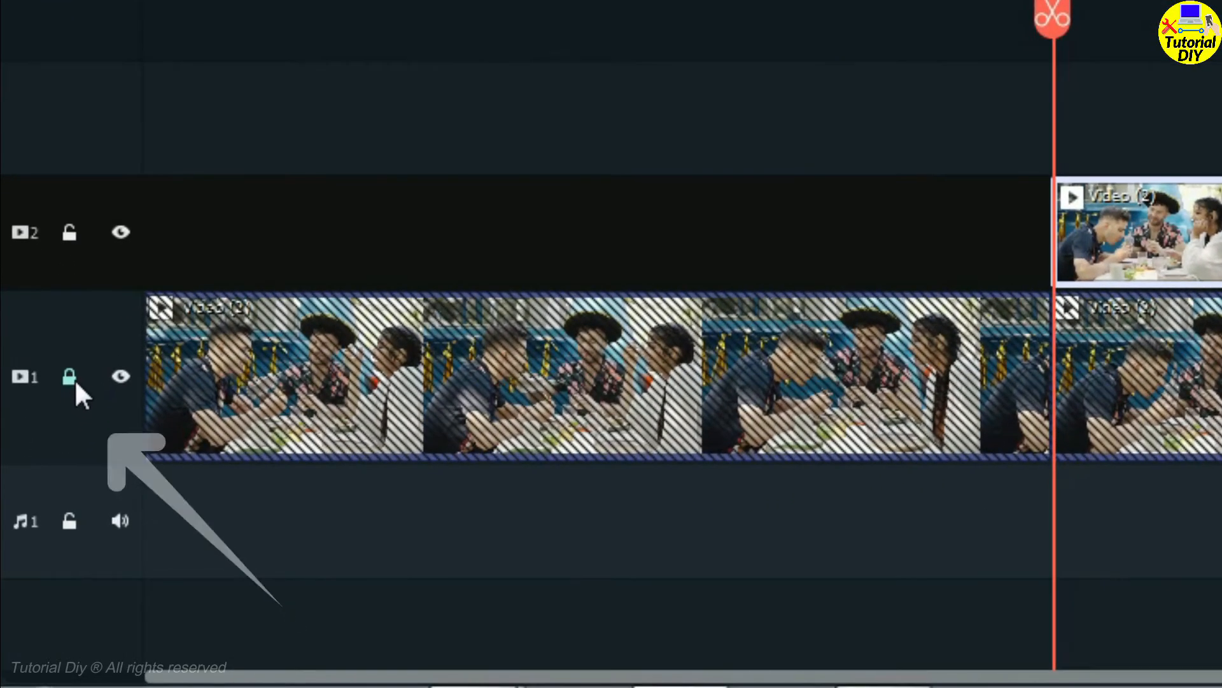
click(69, 378)
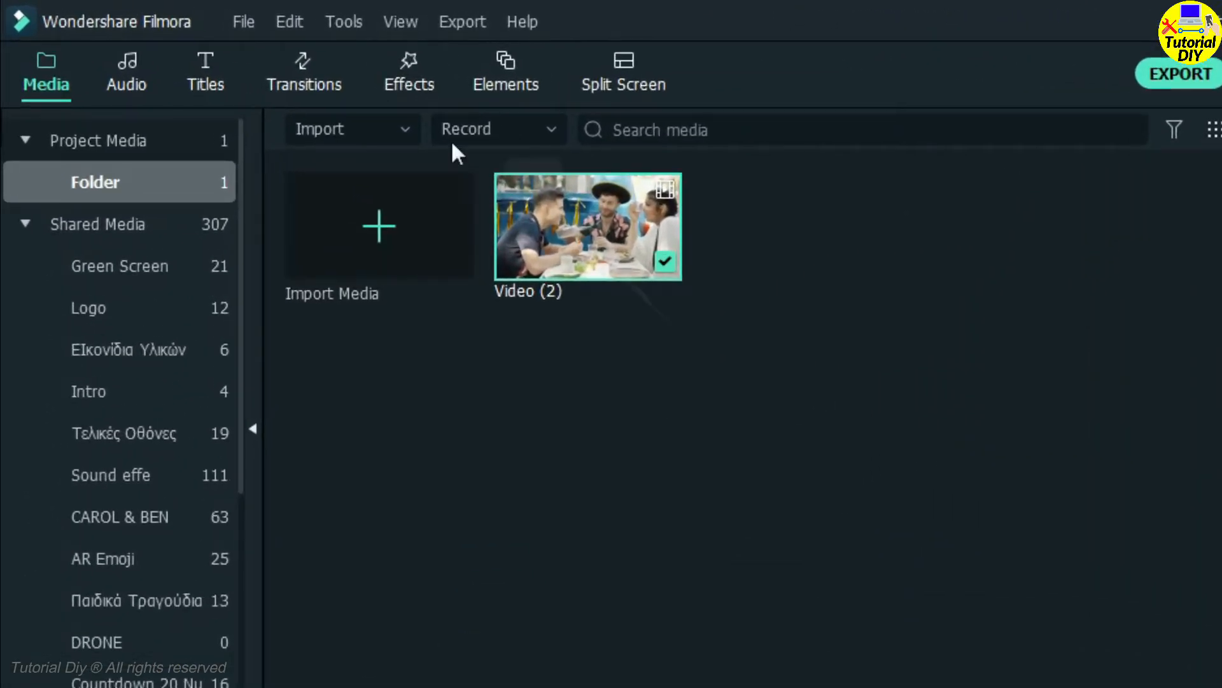
Step: Search the effects for "mask" and apply the Image Mask effect to the clip on video track 2
click(409, 73)
click(483, 135)
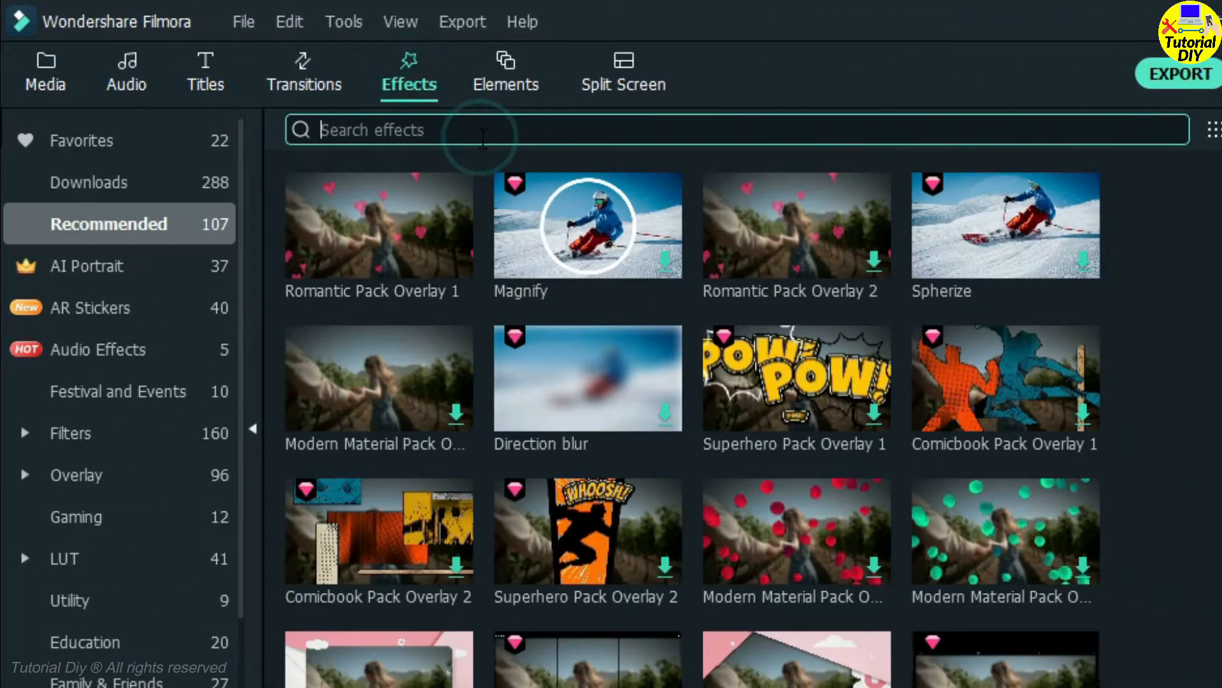
text(mas)
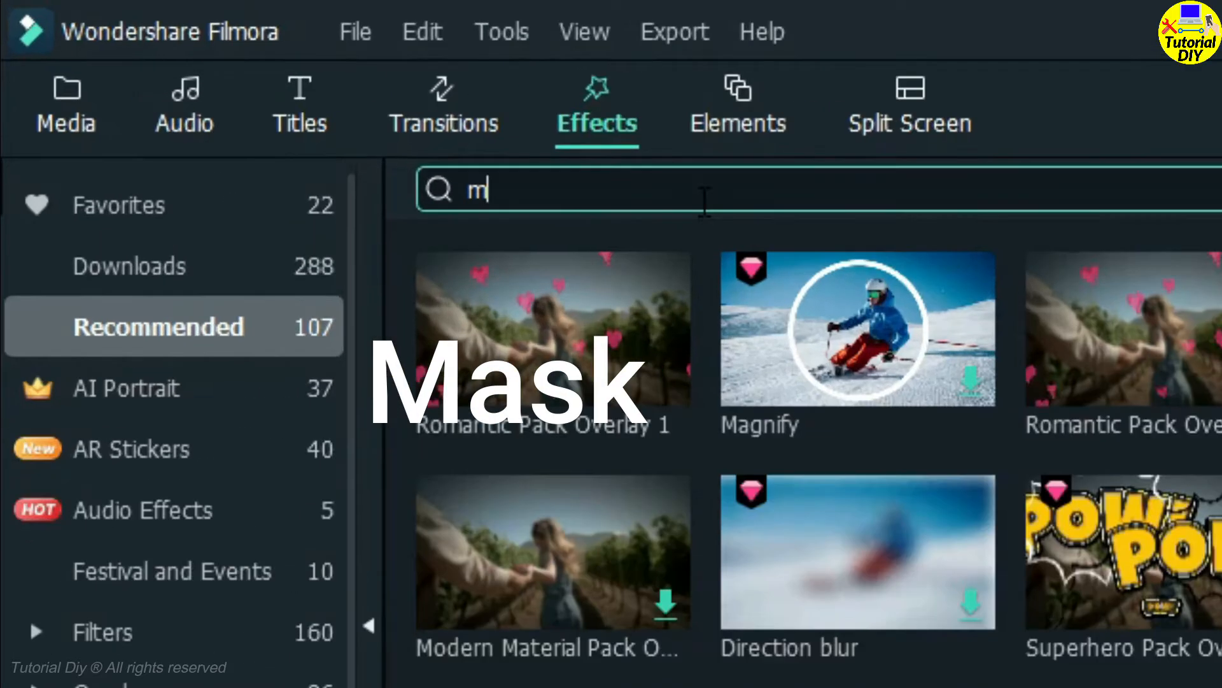
text(k)
key(Return)
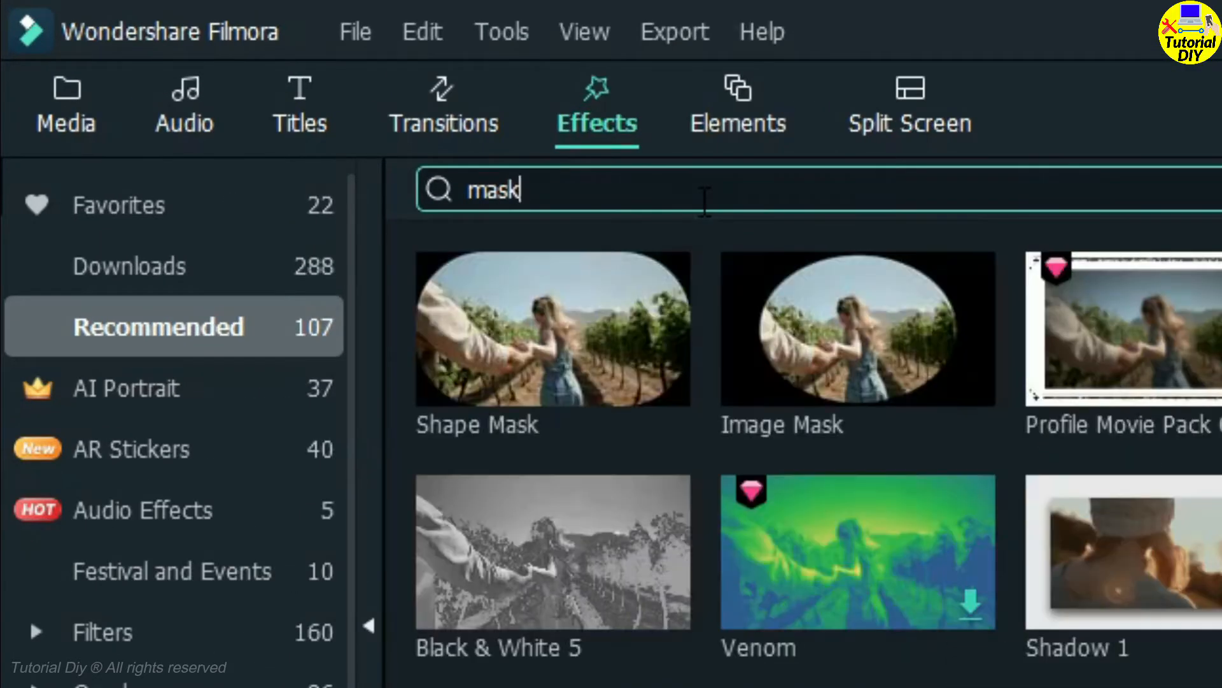
drag(825, 347, 921, 647)
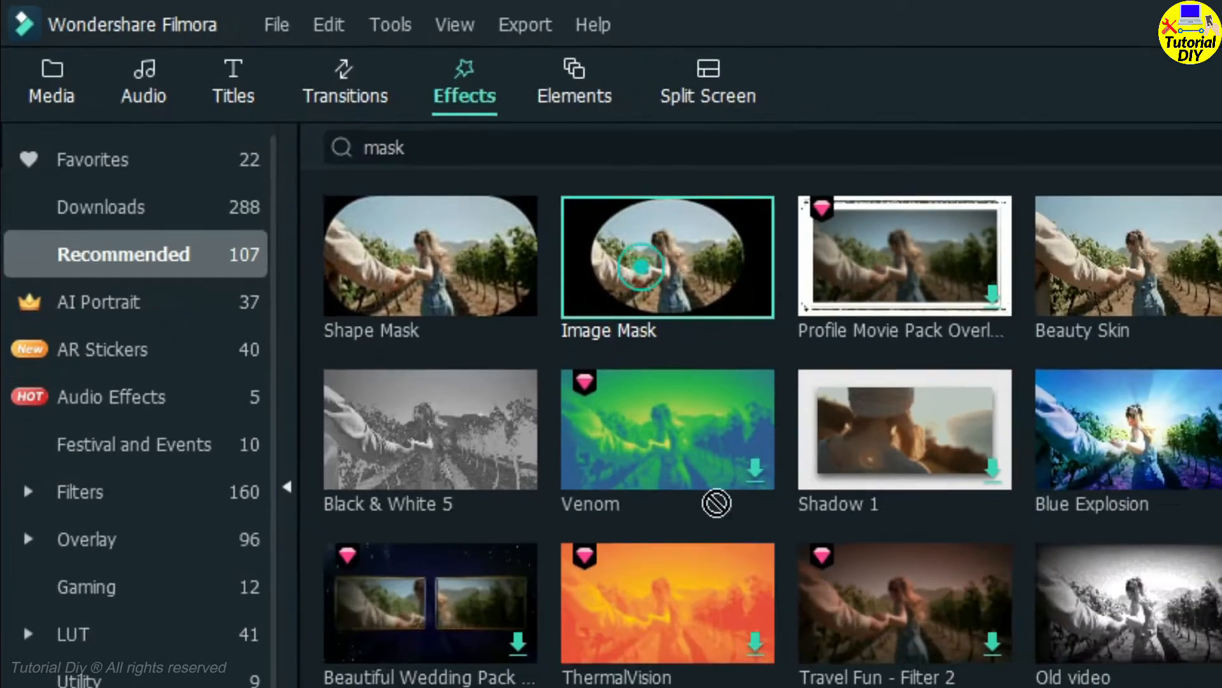
drag(716, 503, 985, 687)
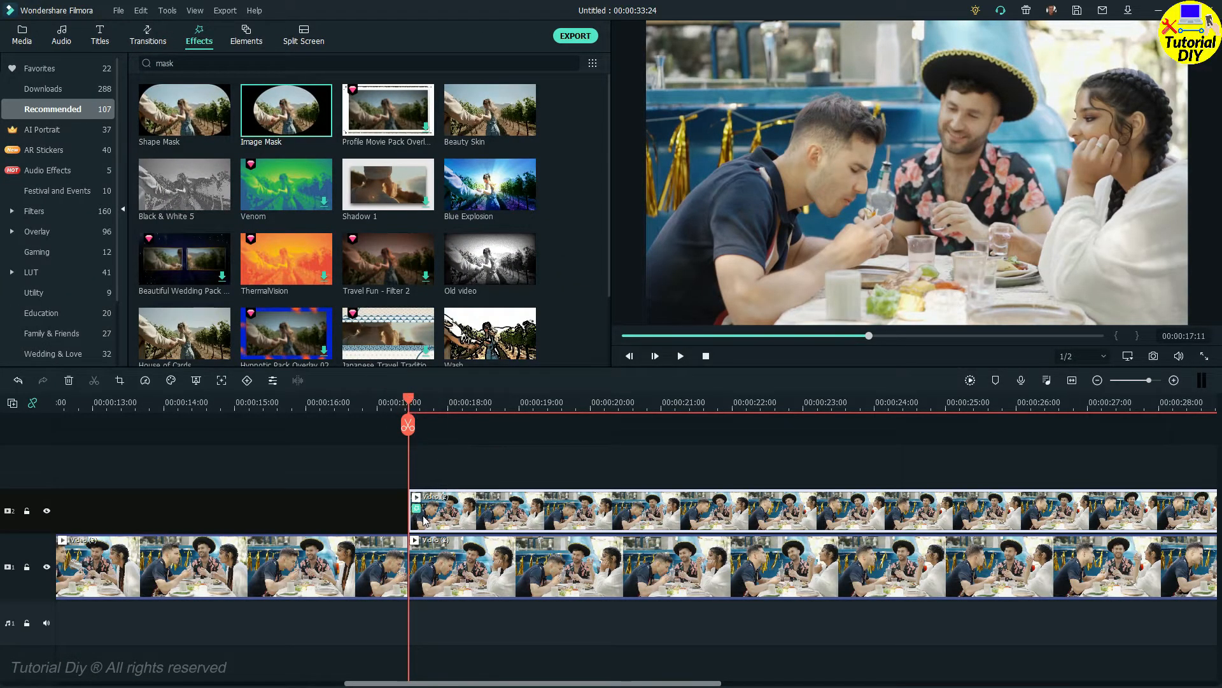
Step: Add a custom animation keyframe at 00:00:17:11 to the second clip on video track 1
click(446, 567)
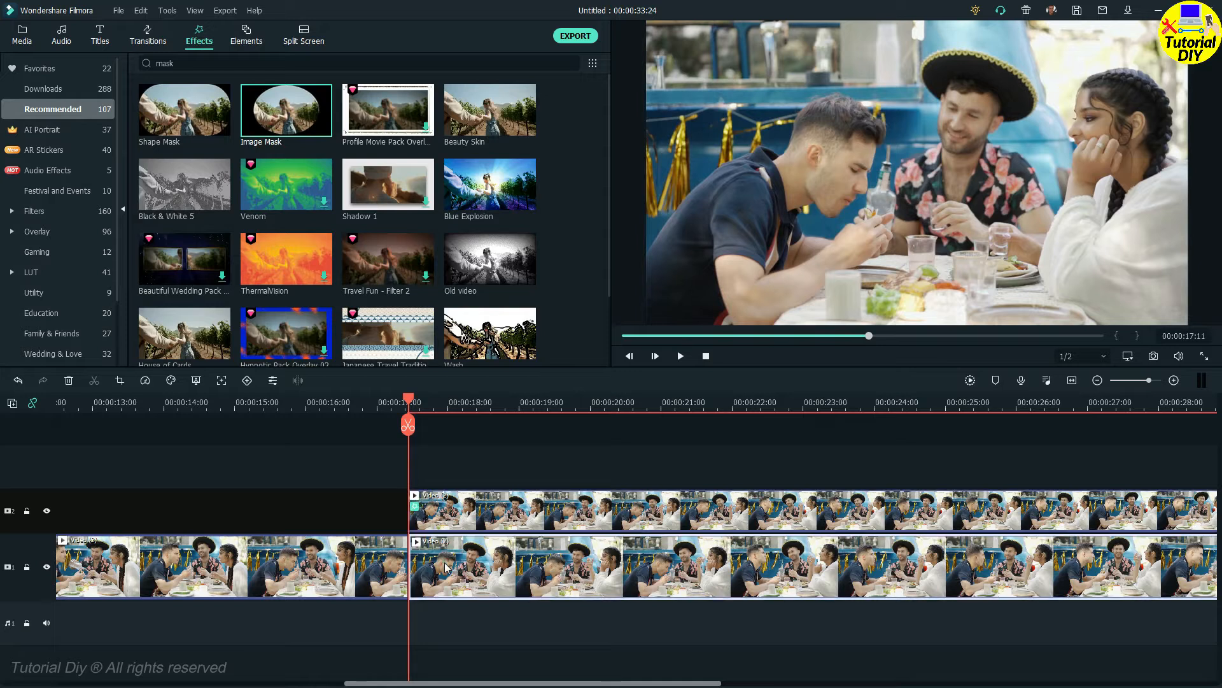
double_click(446, 566)
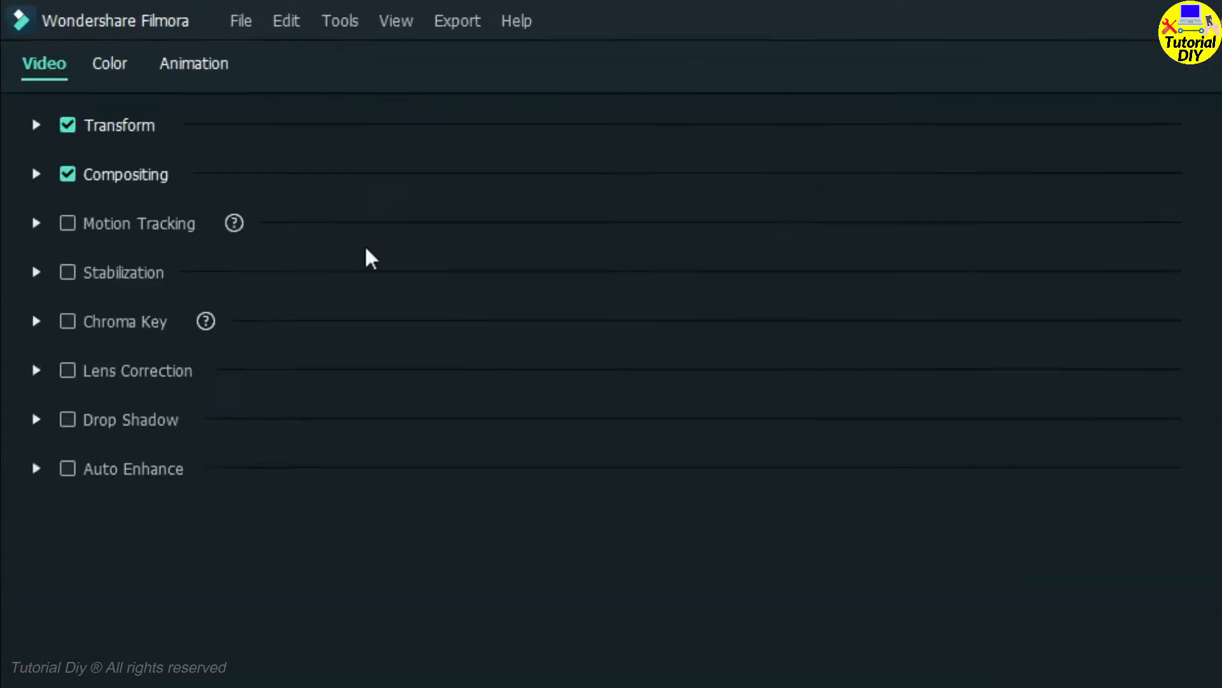
click(227, 62)
click(175, 120)
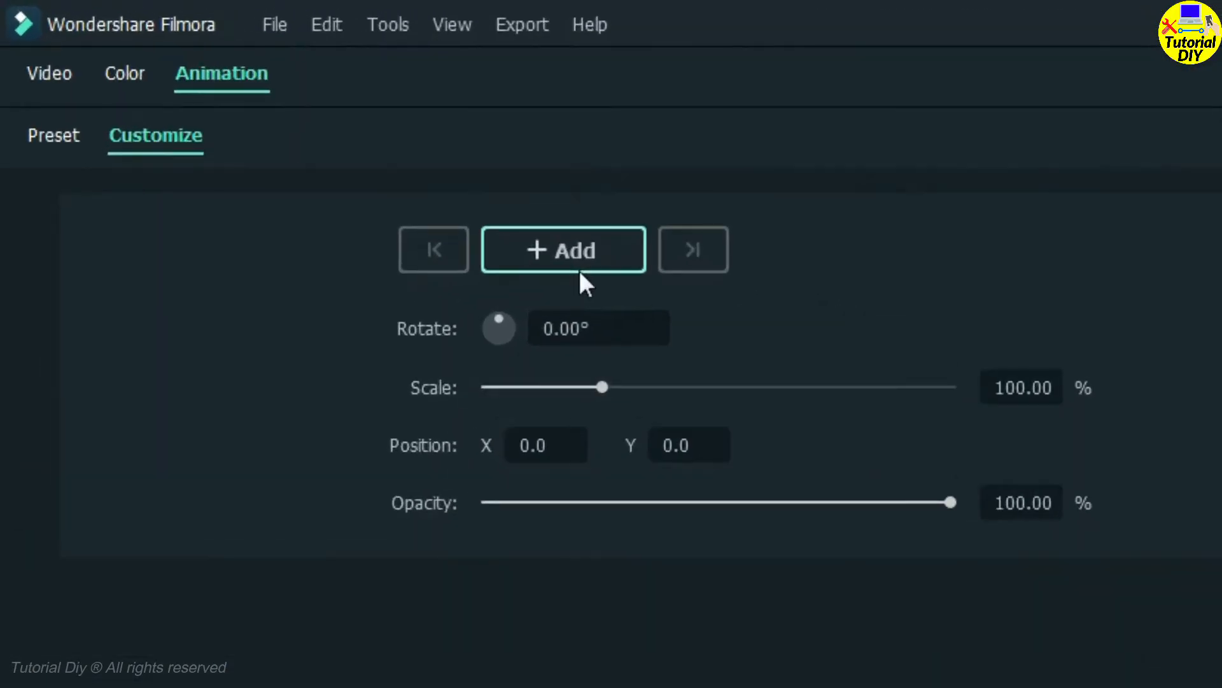
click(579, 270)
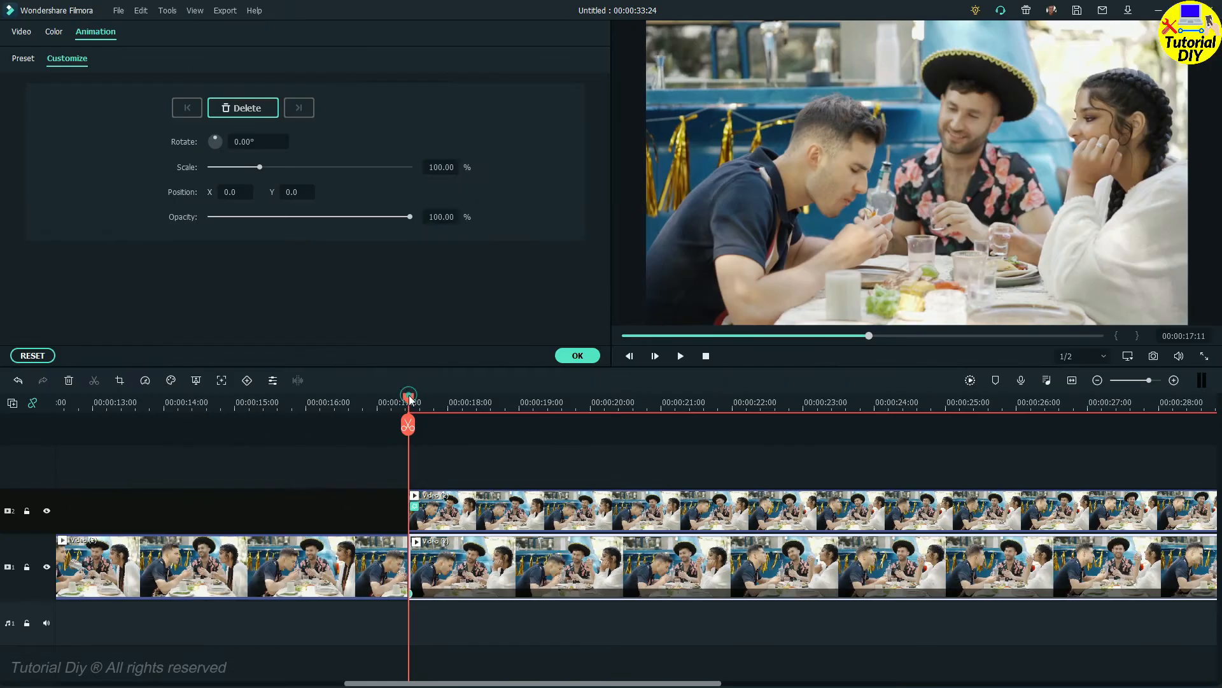
Step: Lower the track 1 clip's opacity to 47.13% at 00:00:17:15 as a second keyframe and apply the animation
click(419, 401)
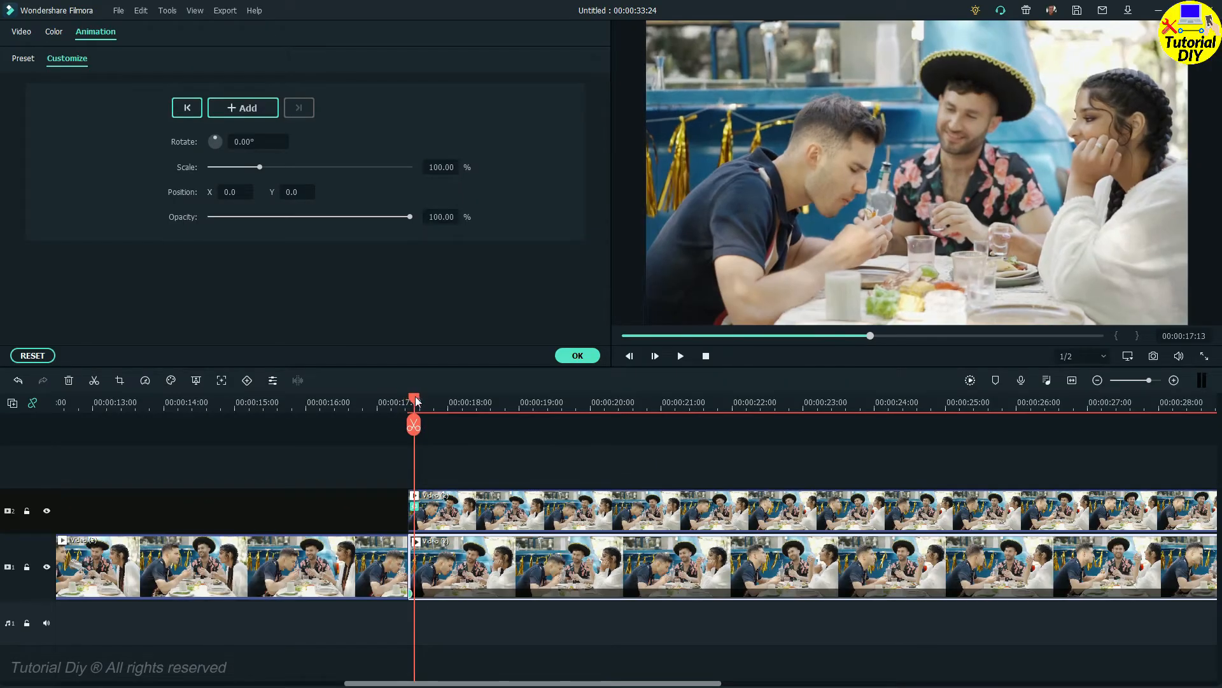
drag(420, 402, 422, 401)
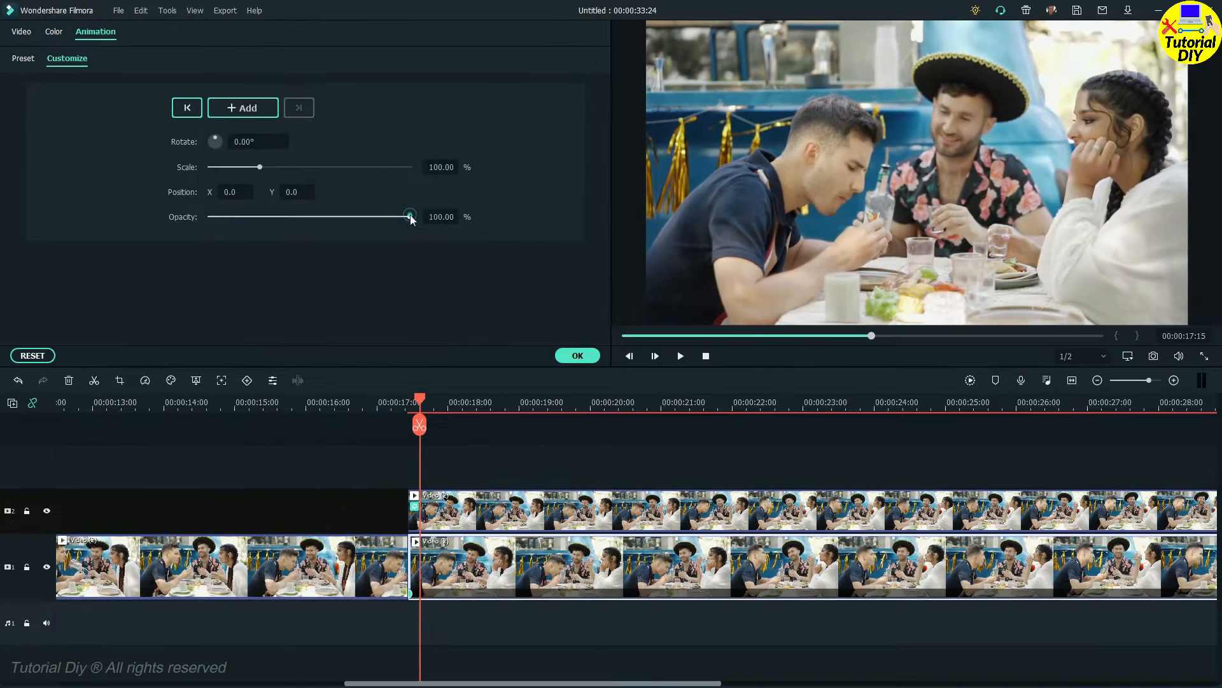
drag(646, 342, 617, 346)
drag(391, 219, 305, 220)
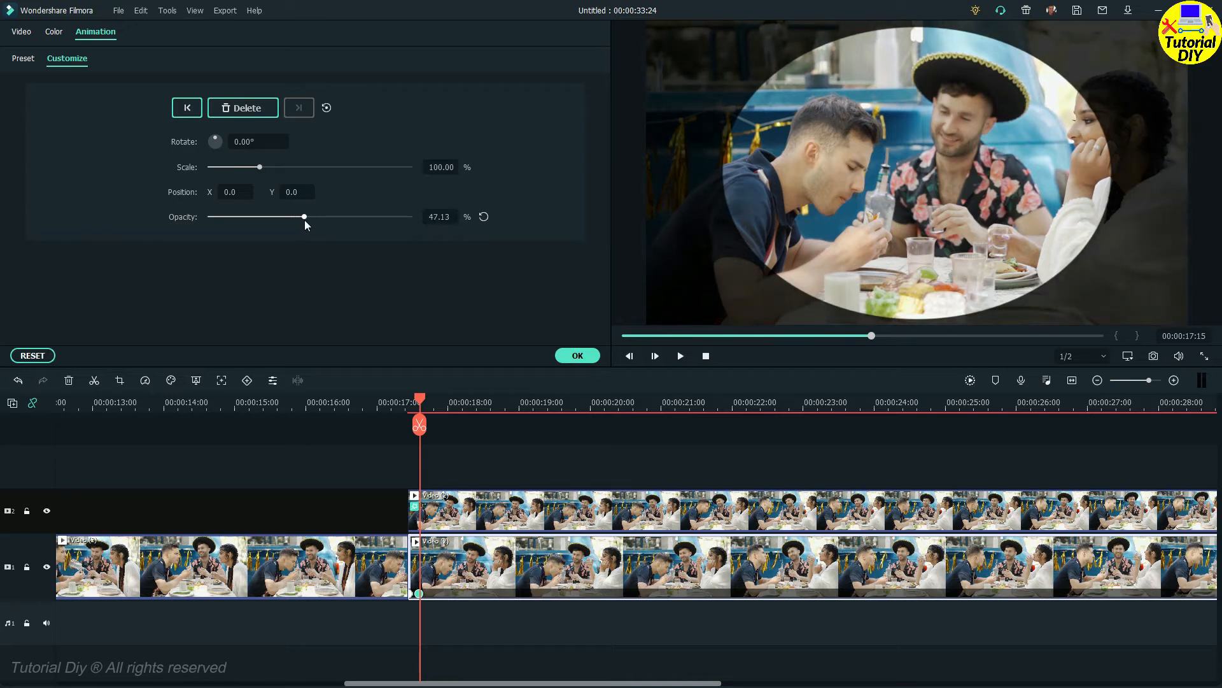
click(575, 356)
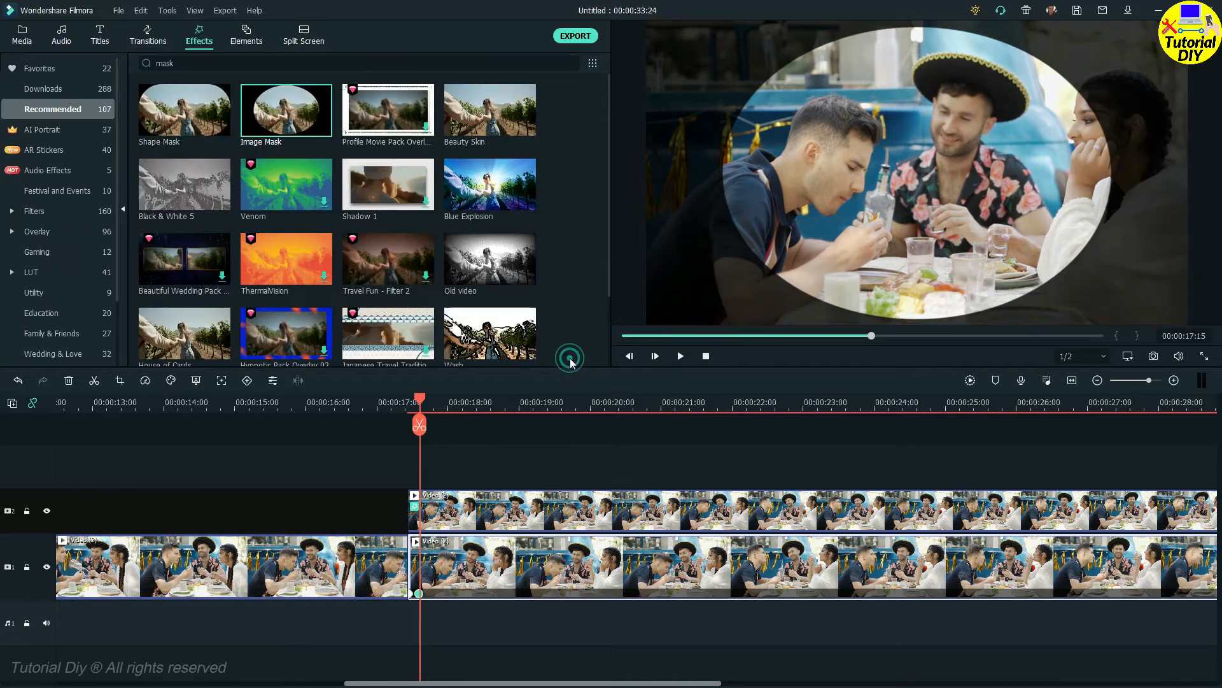
Step: Give the track 2 clip's Image Mask the circle shape with X 70, Y 114, width 40 and height 50, framing the middle man's face
double_click(537, 498)
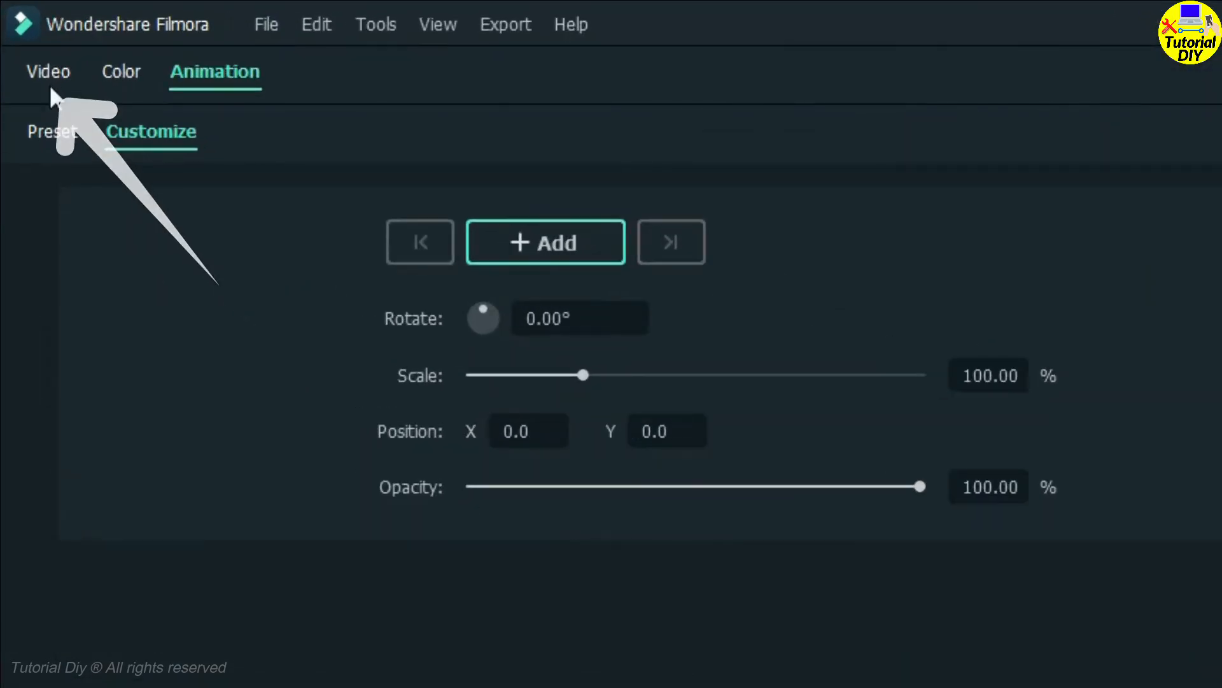
click(49, 73)
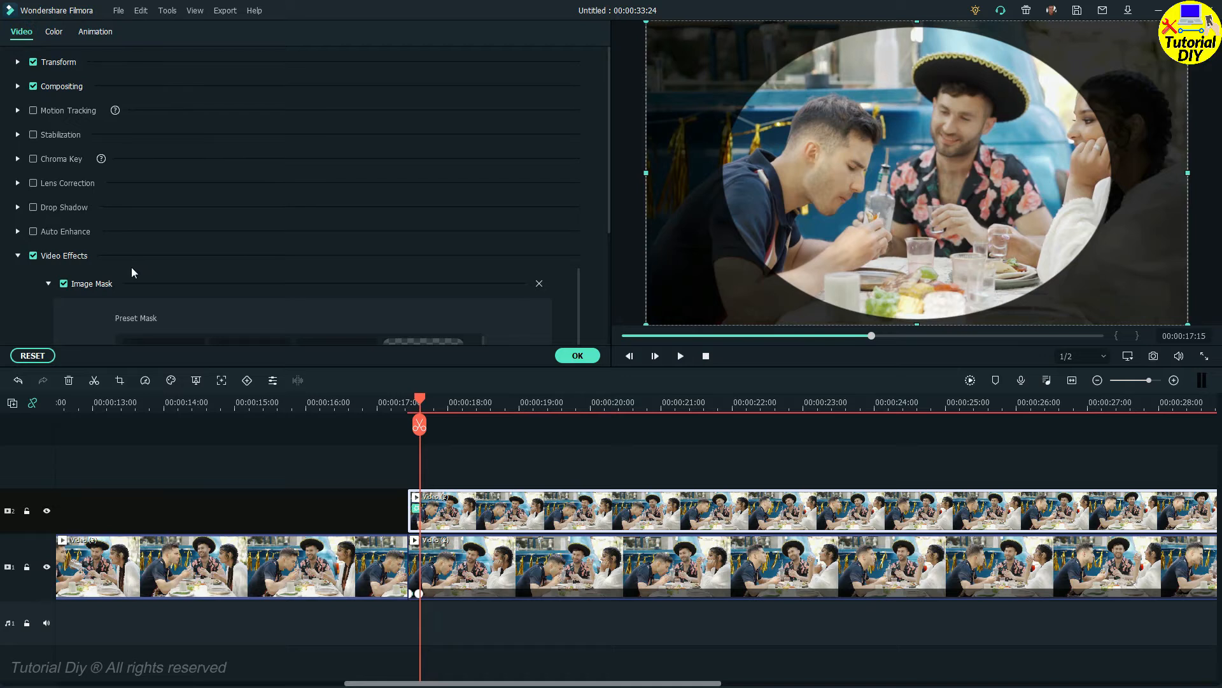
scroll(131, 266, down, 2)
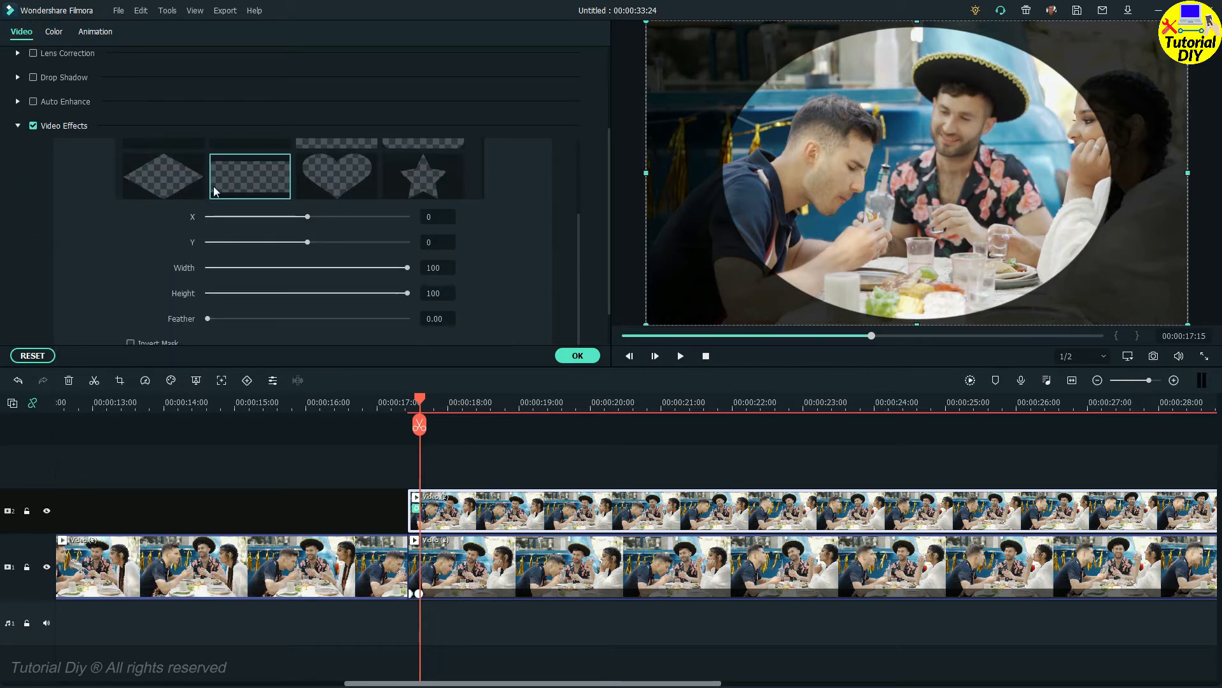
scroll(213, 186, up, 2)
scroll(239, 226, down, 2)
scroll(589, 288, down, 2)
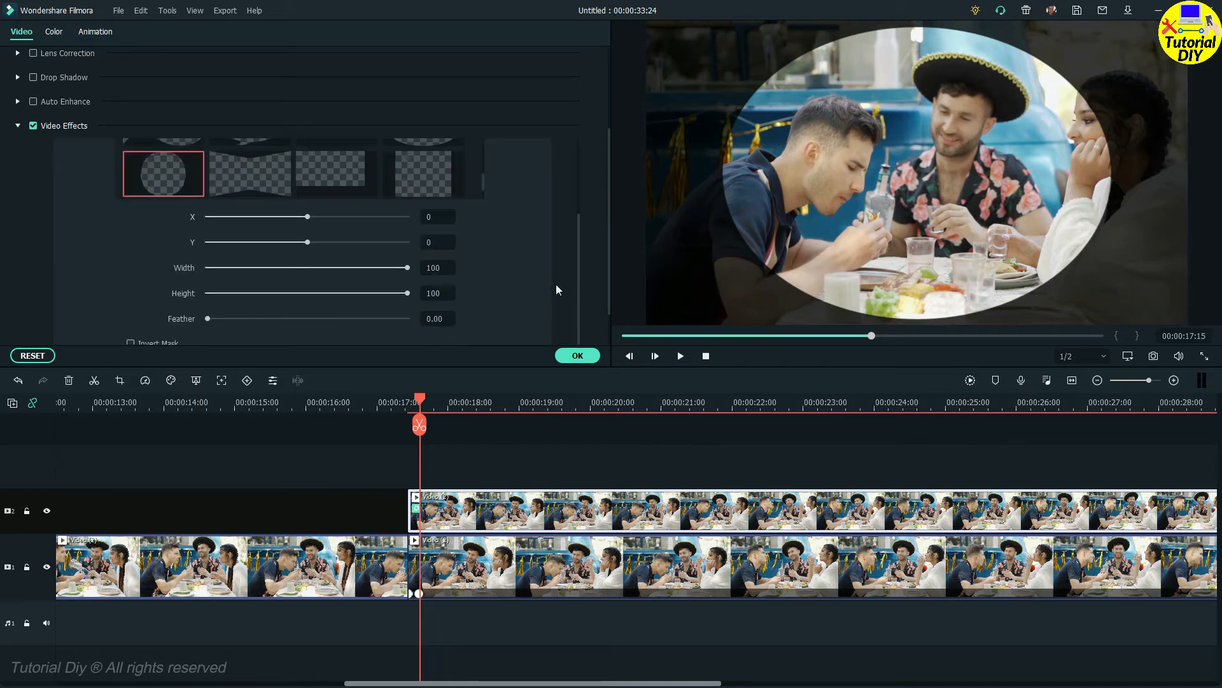
drag(407, 269, 314, 219)
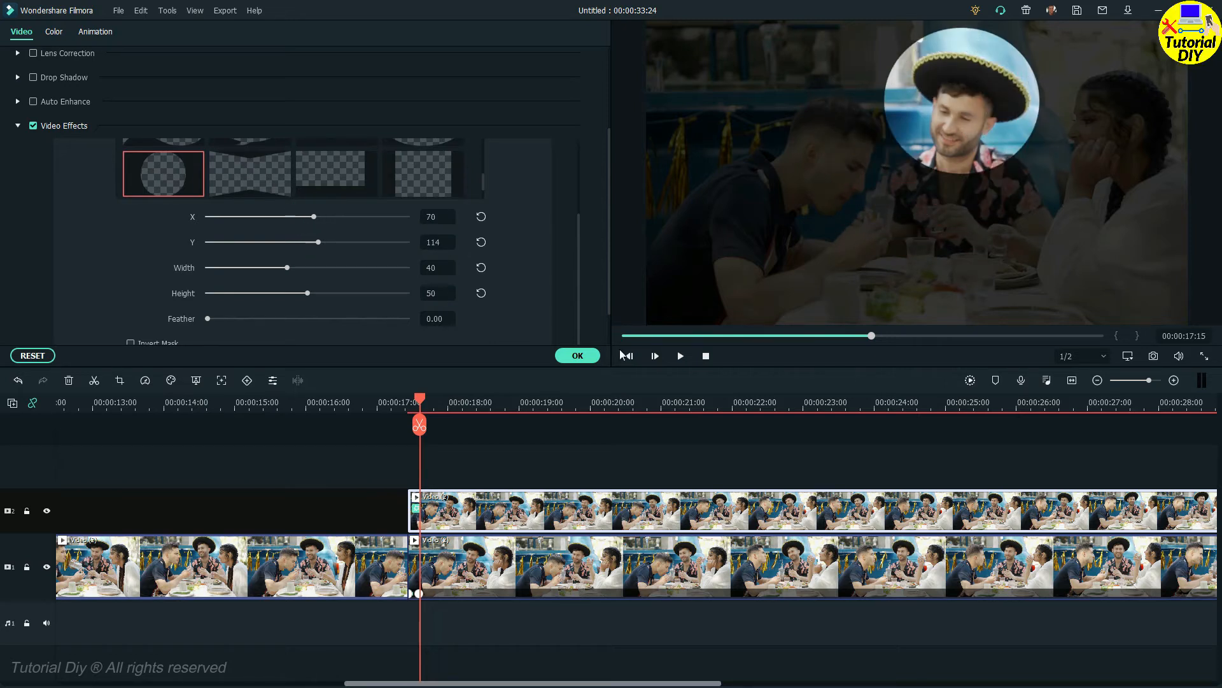
click(588, 356)
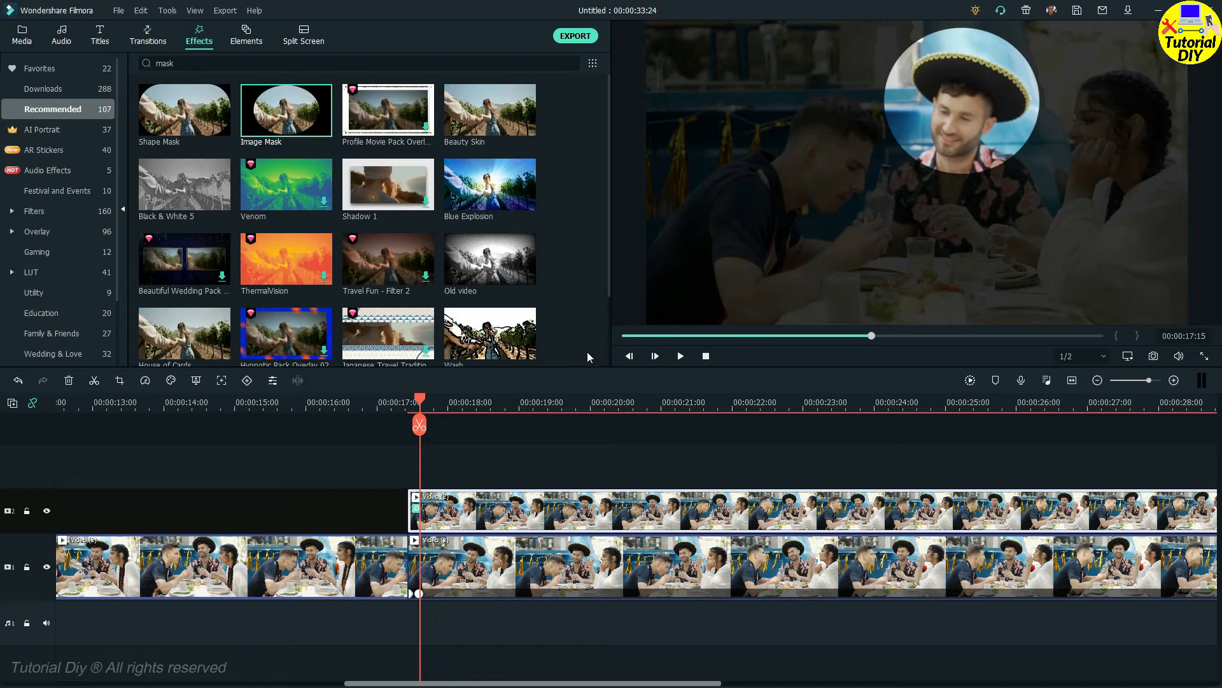
Step: Play back the spotlight effect from 00:00:15:14 to check how it appears
click(276, 399)
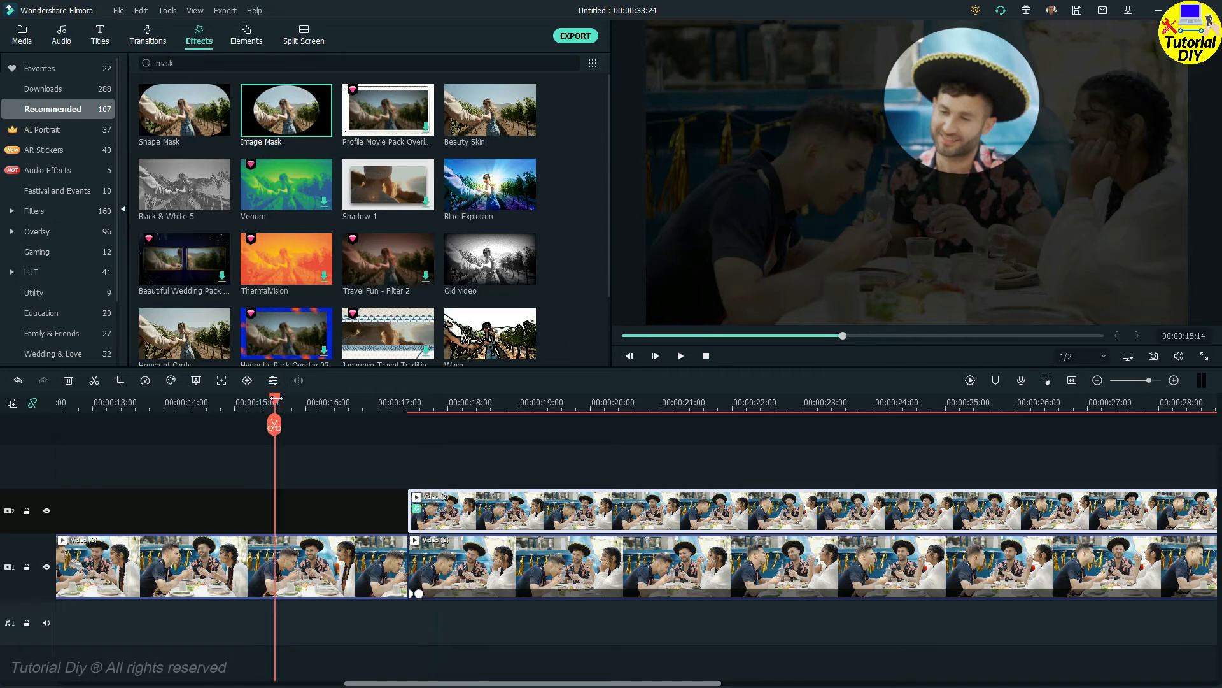
key(space)
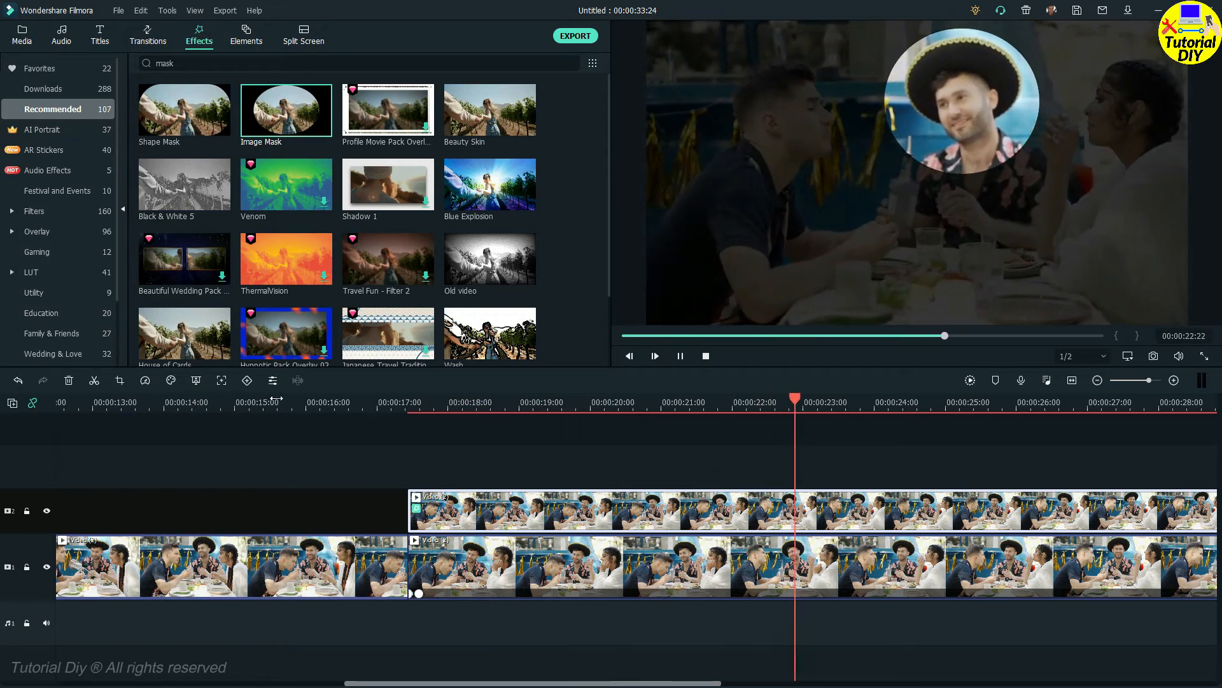
key(space)
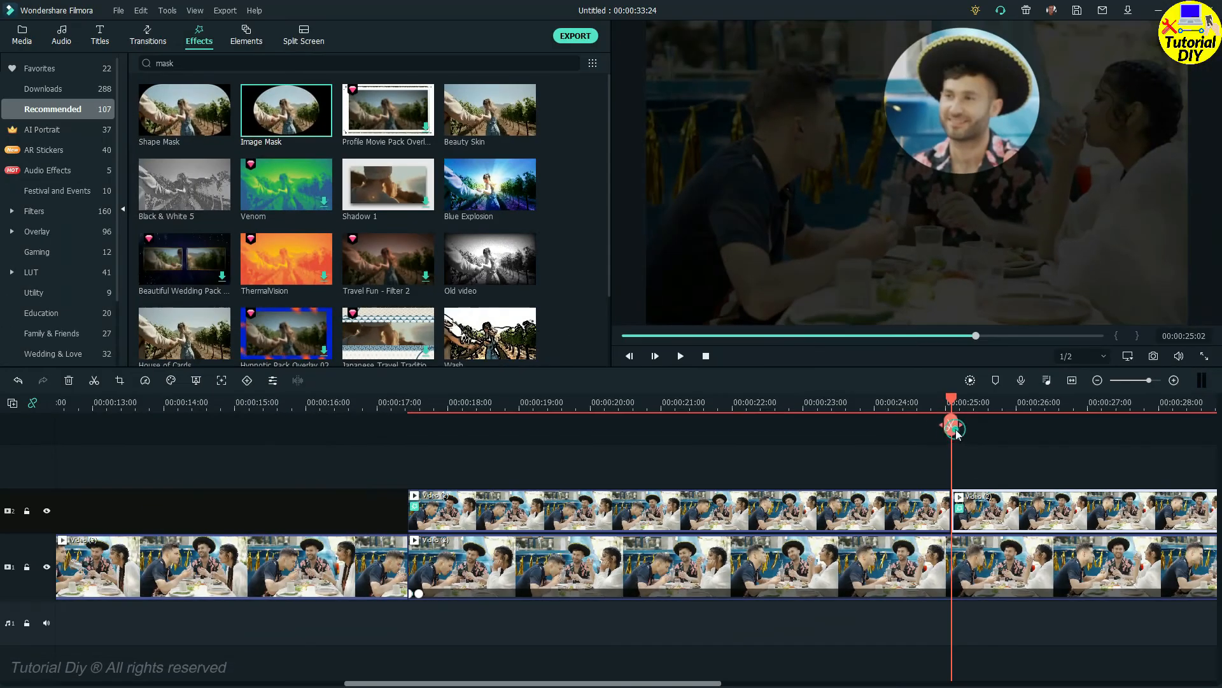
Step: Split both video tracks at 00:00:25:01 and turn off Video Effects on the track 2 clip after the cut
click(761, 256)
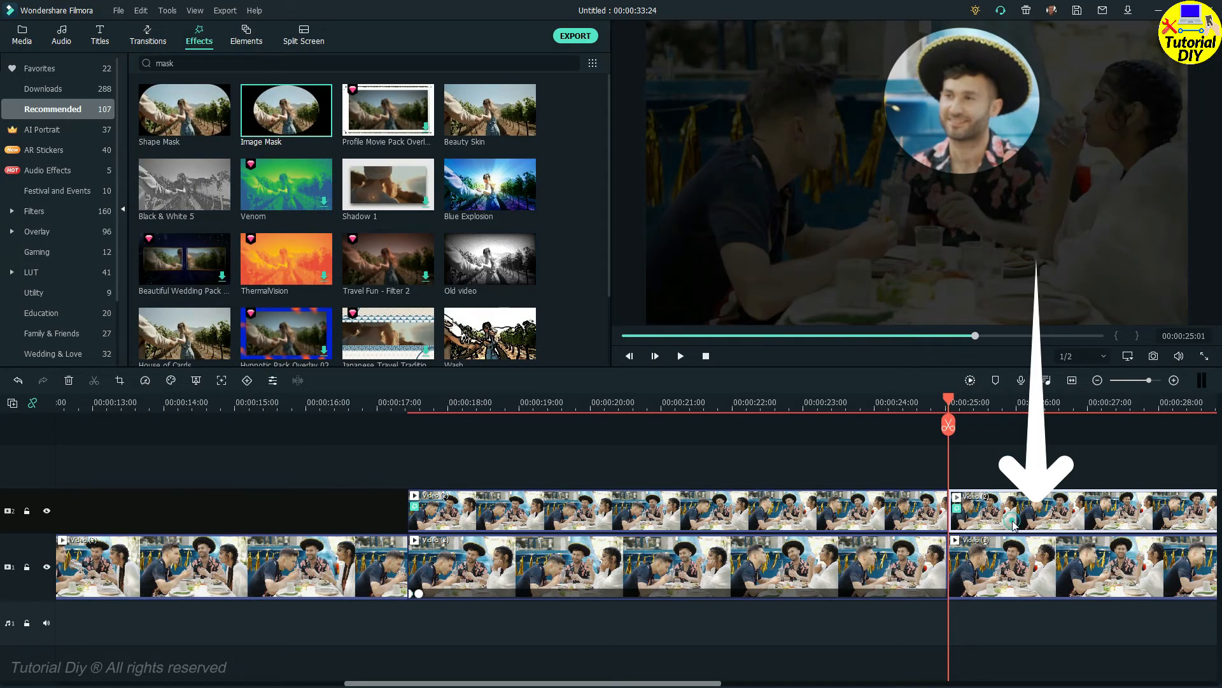
double_click(1013, 524)
click(71, 264)
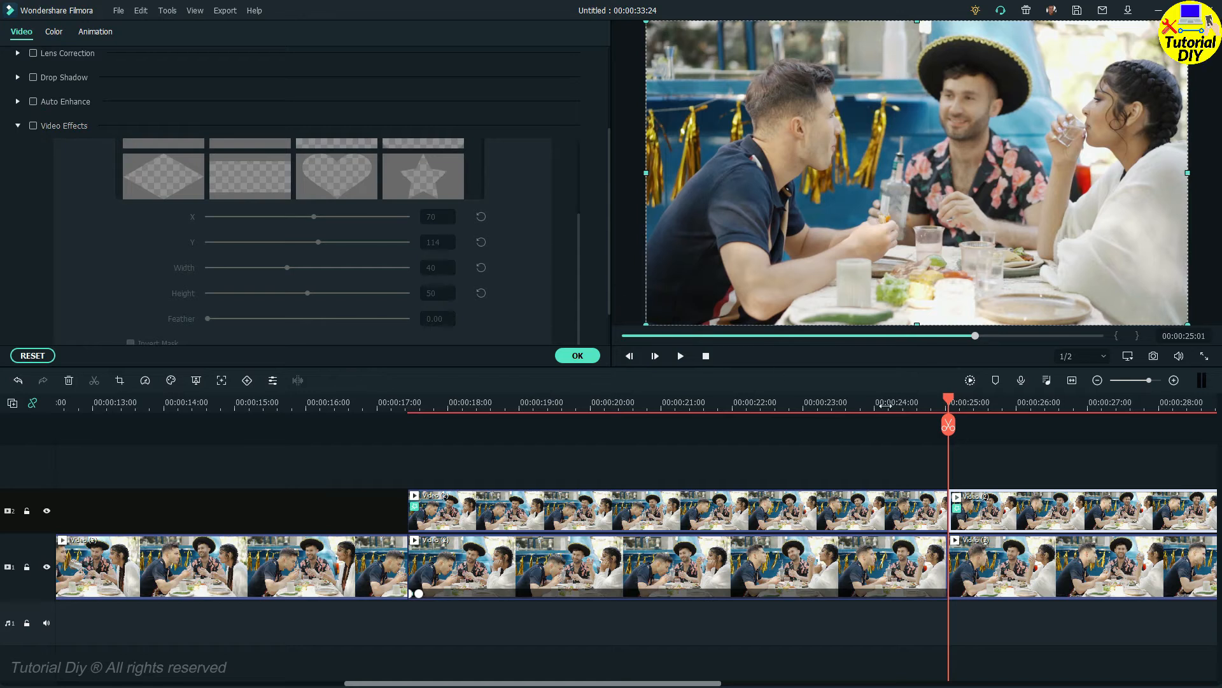
Step: Delete the clip after the 00:00:25:01 cut from video track 1
click(983, 583)
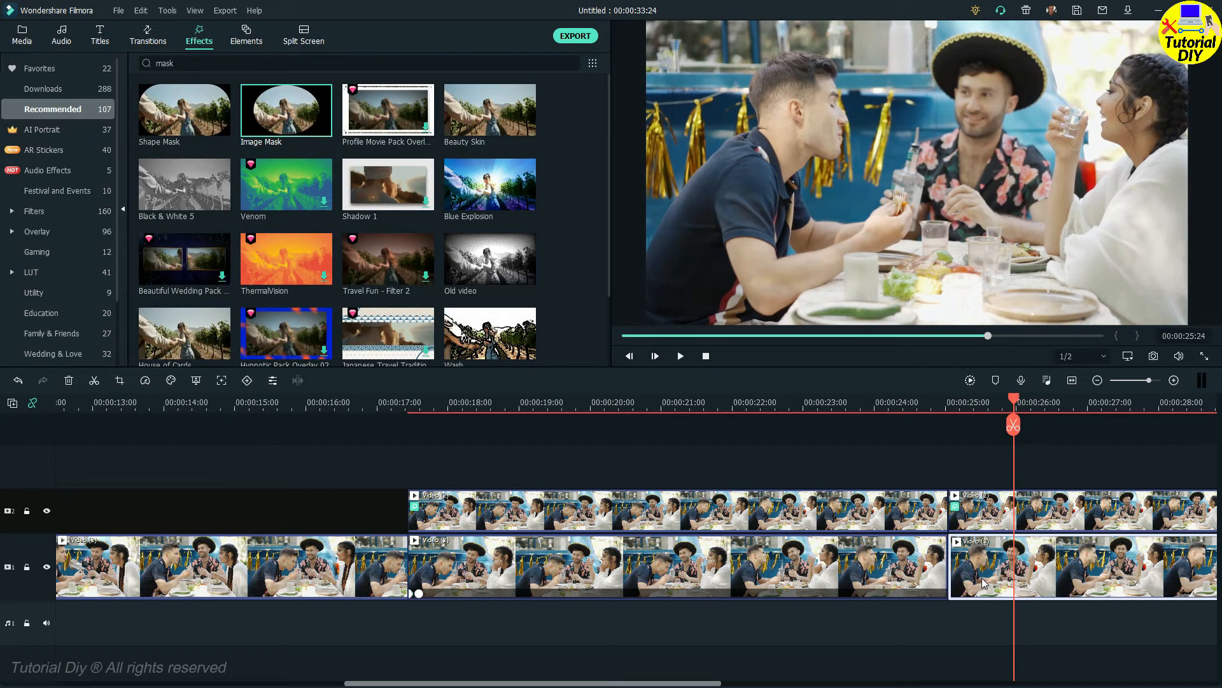
key(Delete)
Step: Play back the start and end of the spotlight section to review the finished effect
click(852, 402)
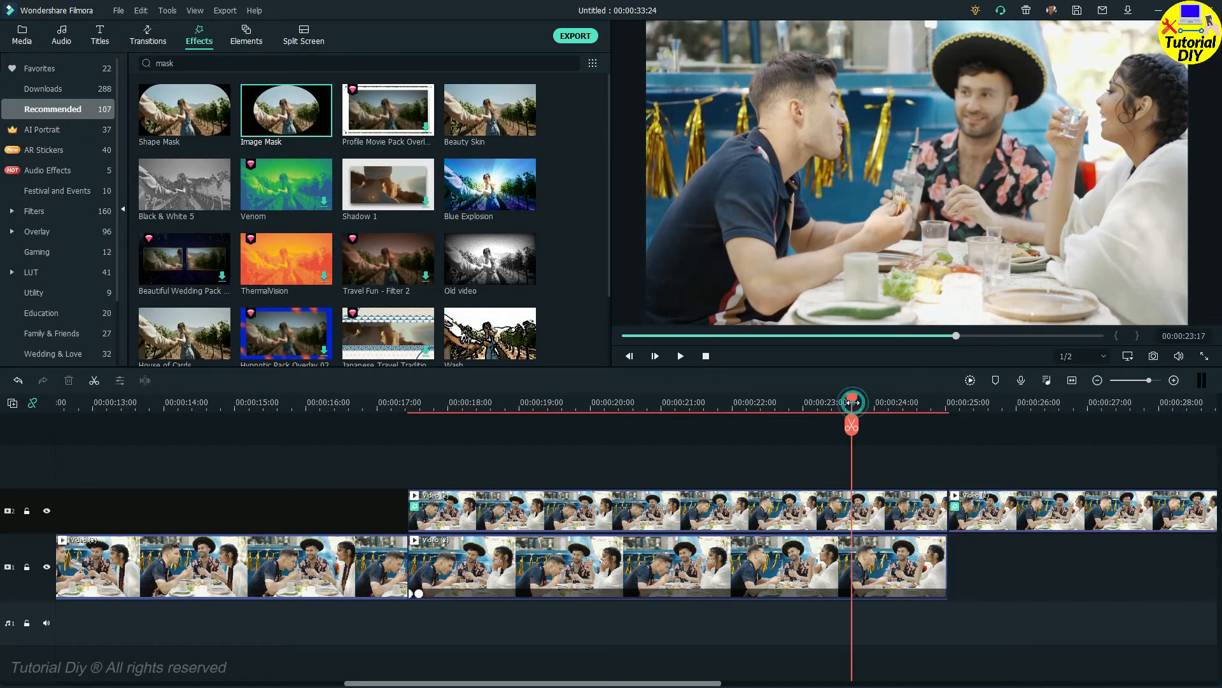
key(space)
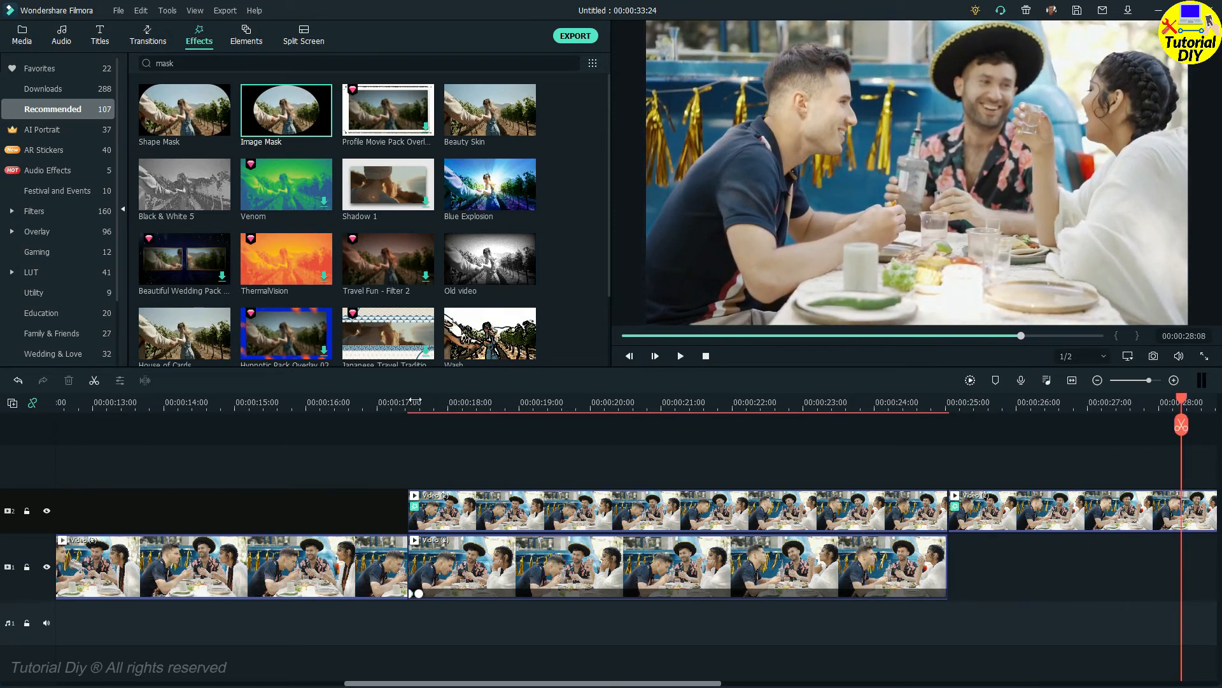
key(space)
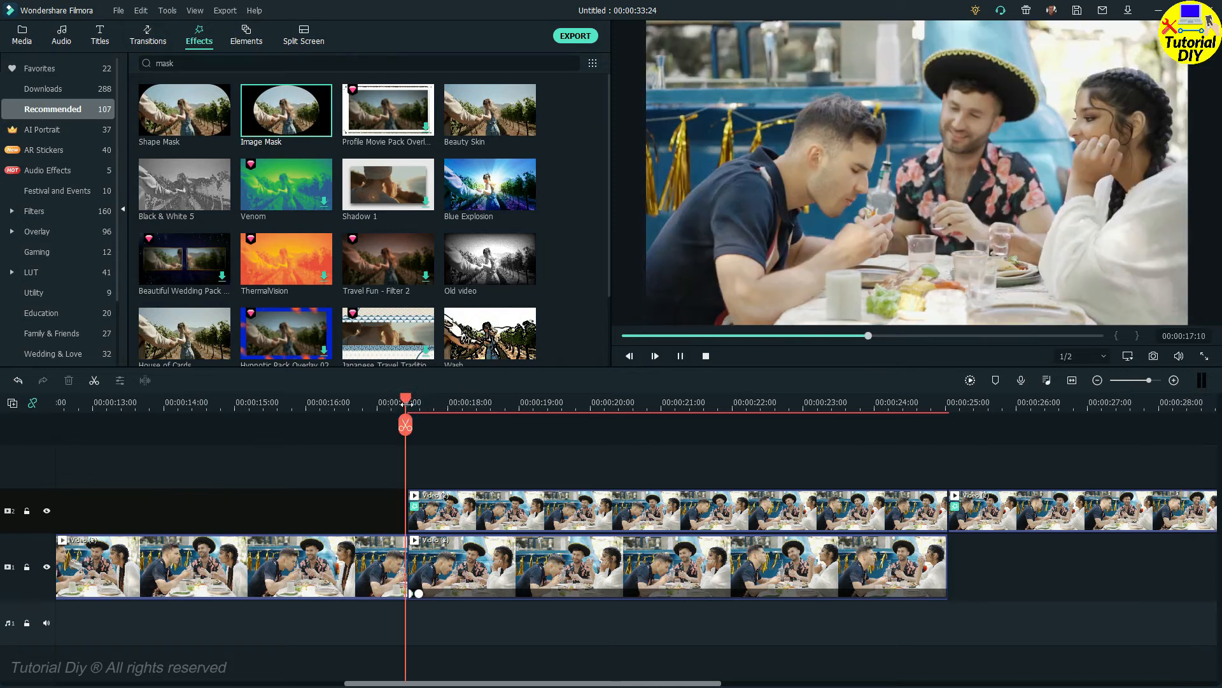
click(342, 402)
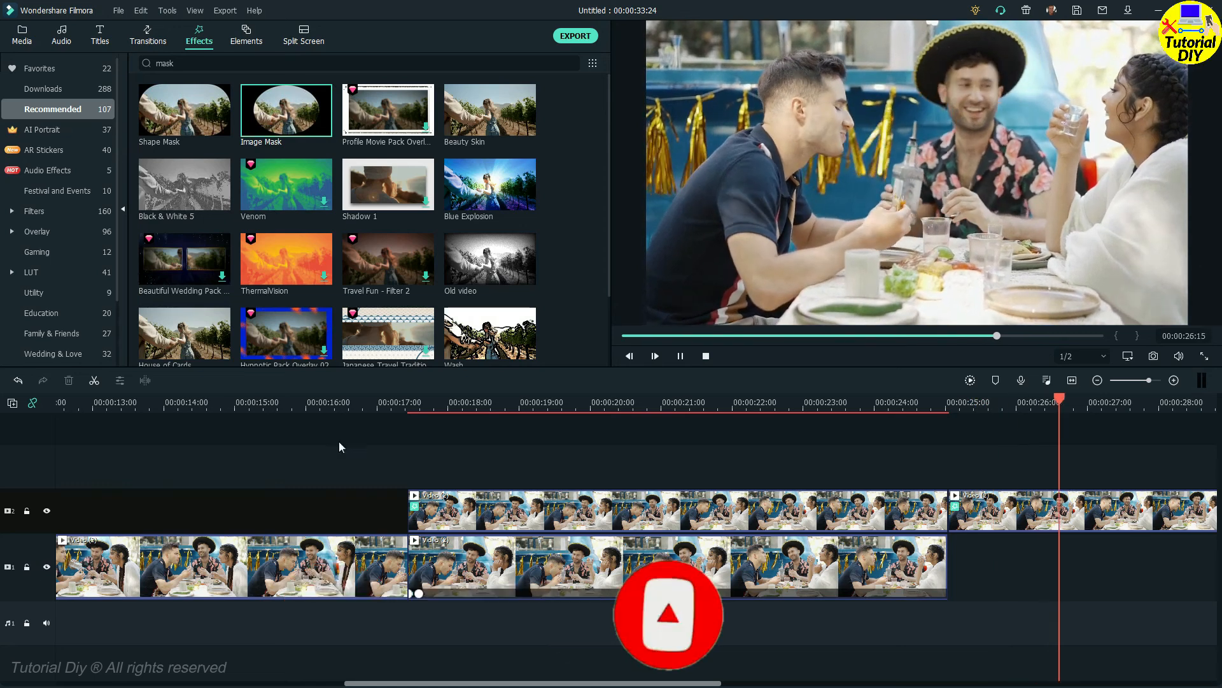
key(space)
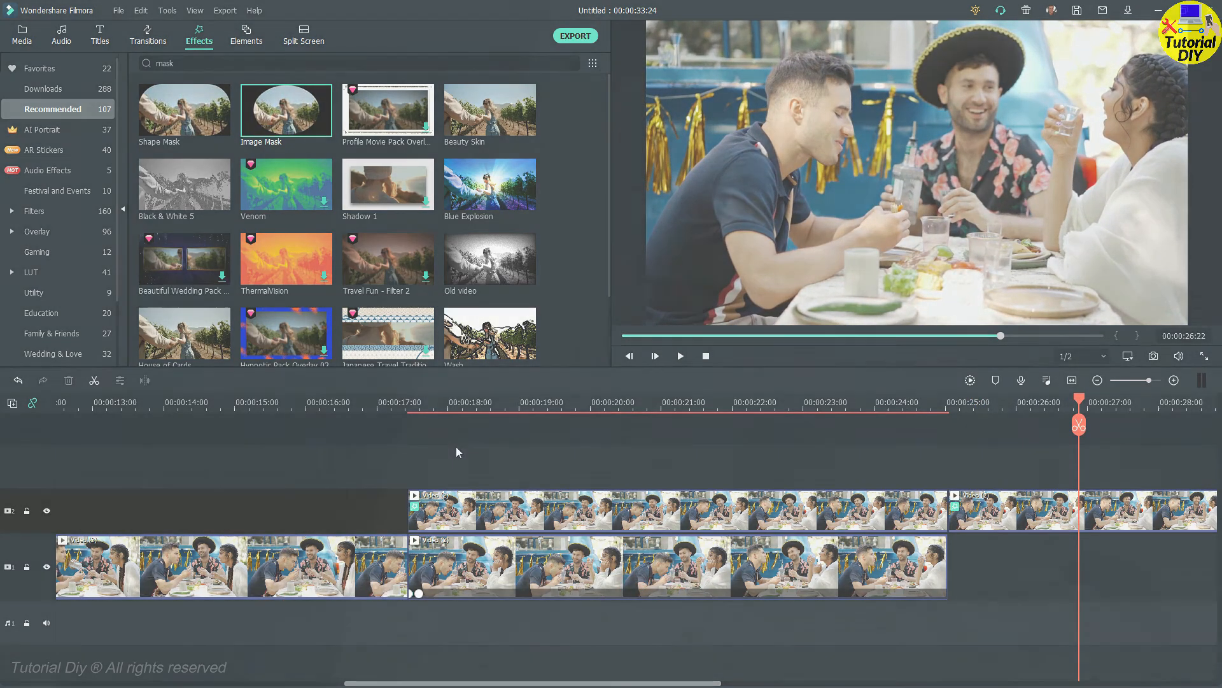